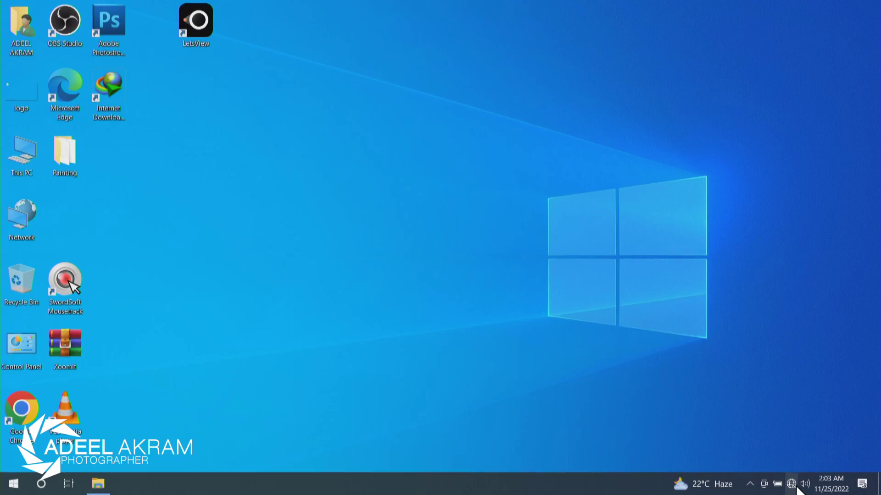
# - Open the network adapter options from the Ethernet page of the Network & Internet settings
pyautogui.rightClick(792, 484)
pyautogui.click(791, 484)
pyautogui.rightClick(791, 484)
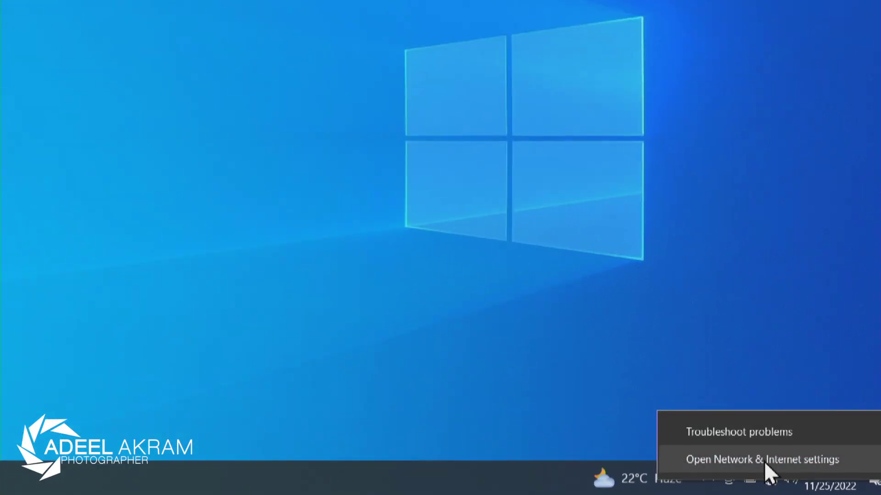
pyautogui.click(832, 463)
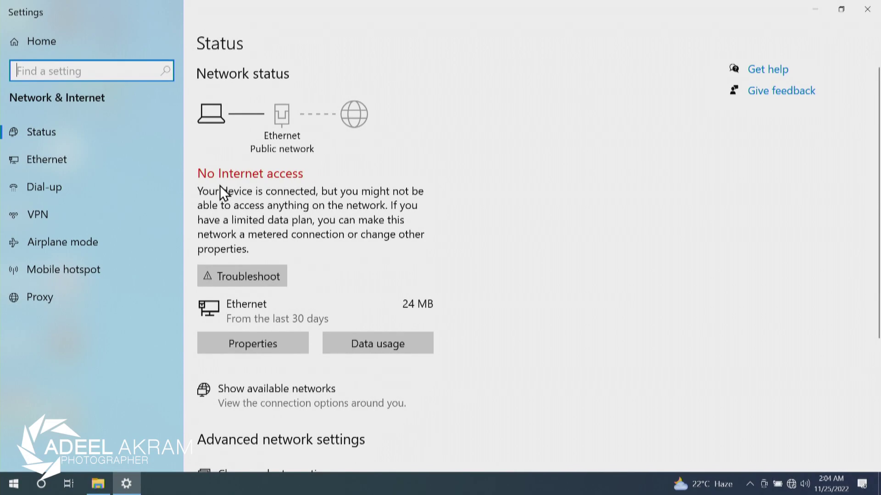
pyautogui.click(72, 169)
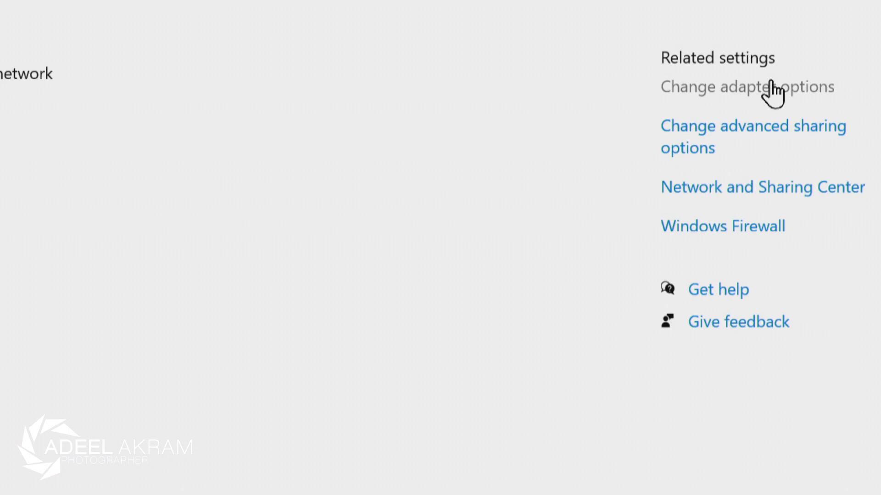
pyautogui.click(773, 90)
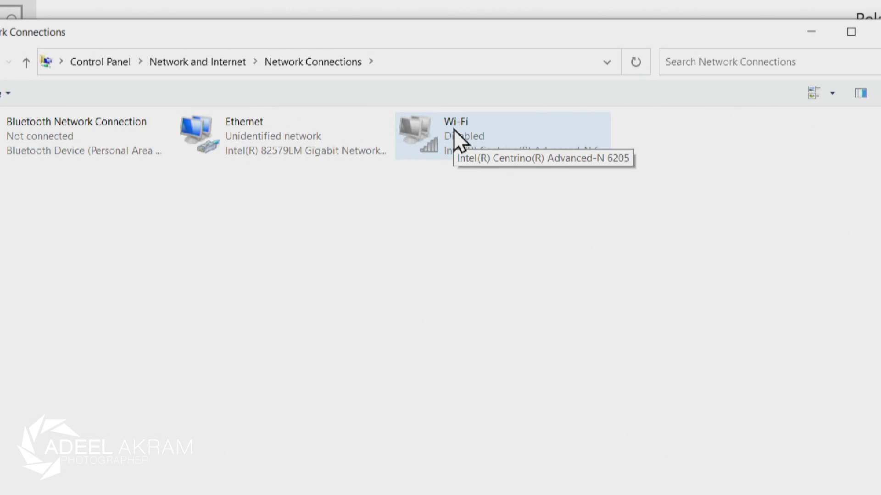
# - Open the Internet Protocol Version 4 (TCP/IPv4) properties of the Ethernet adapter
pyautogui.click(453, 129)
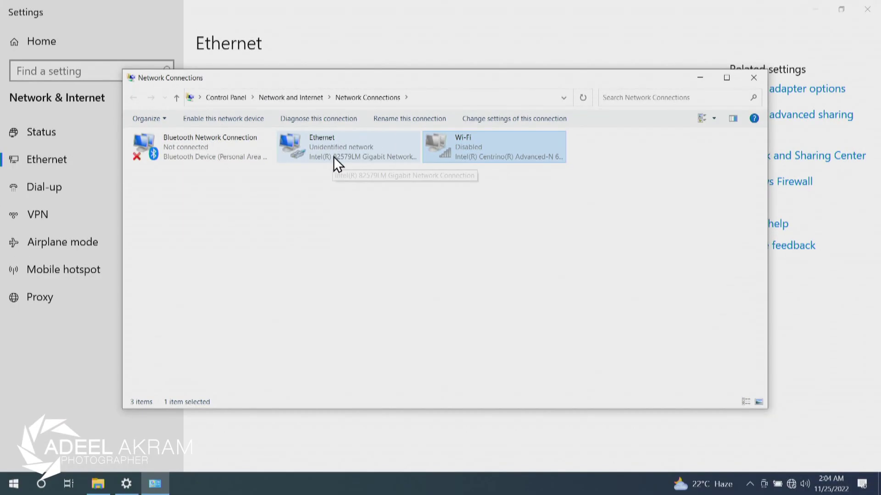
pyautogui.rightClick(335, 155)
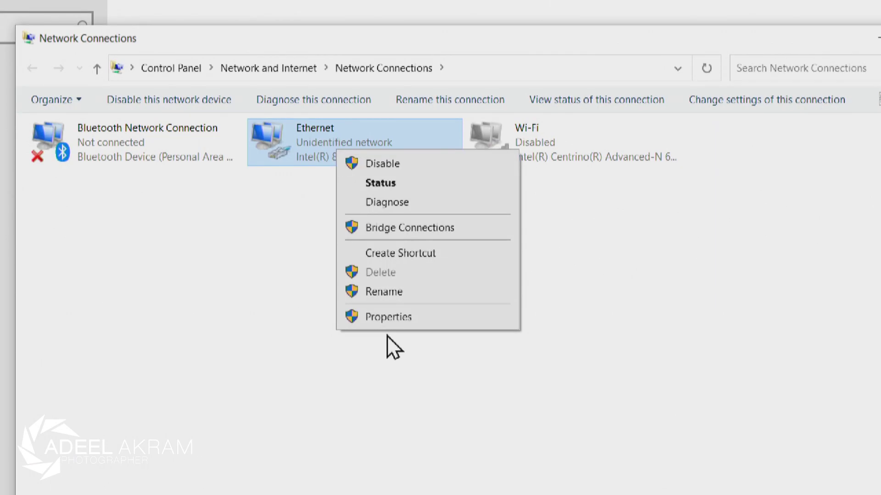
pyautogui.click(404, 321)
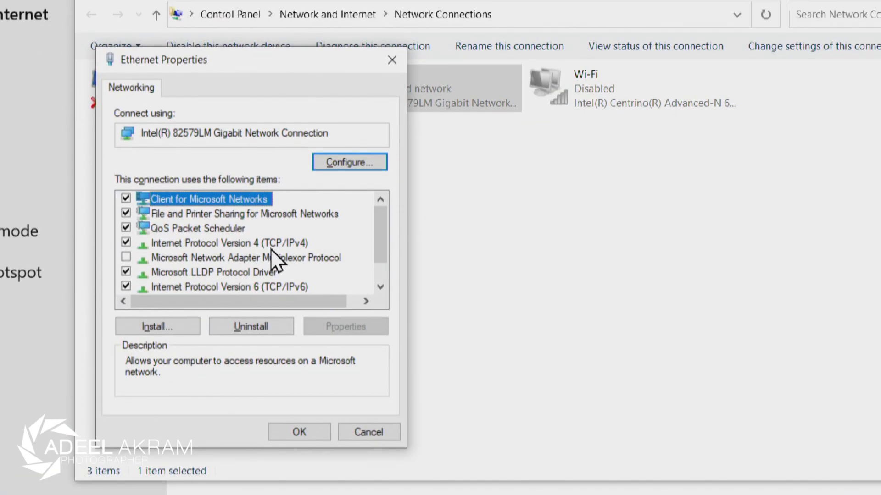
pyautogui.click(256, 249)
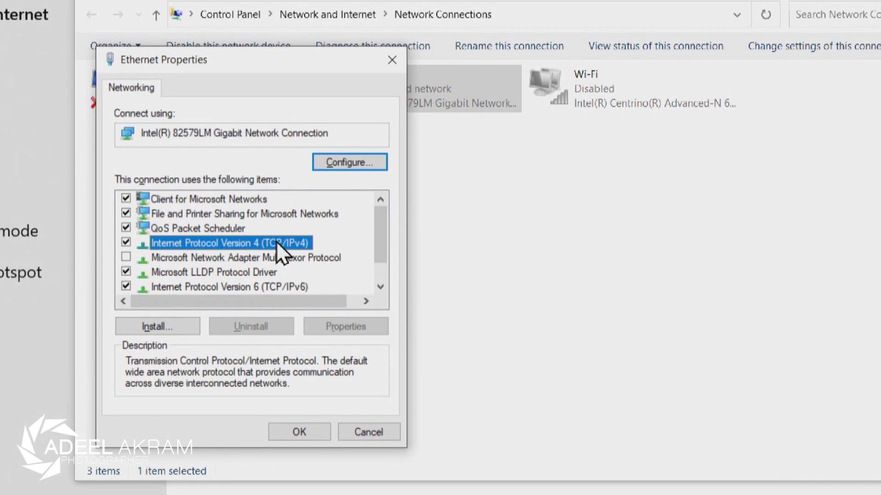
pyautogui.click(345, 327)
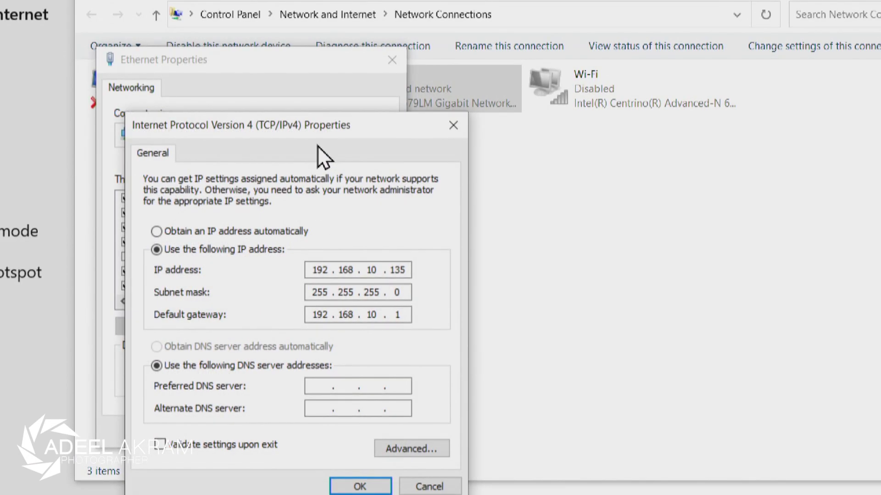
# - Check the Ethernet adapter's static IP address, subnet mask and default gateway, accept them and close the network windows
pyautogui.moveTo(356, 95); pyautogui.dragTo(307, 49)
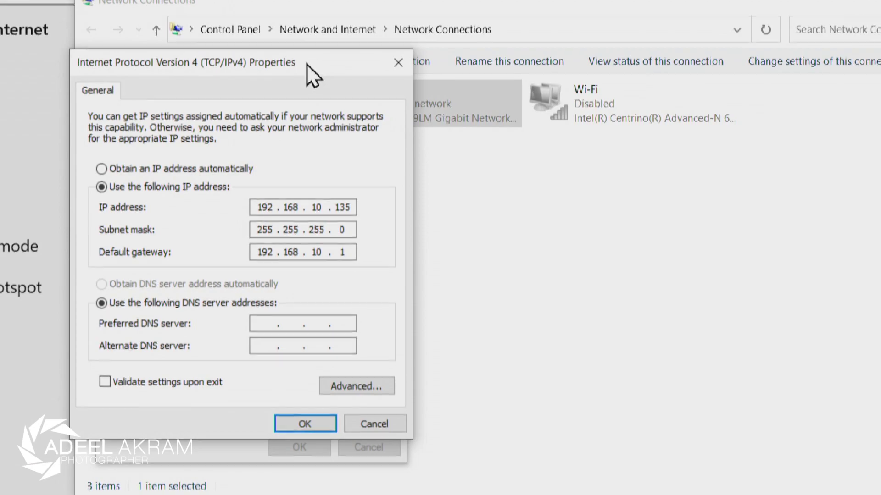
pyautogui.moveTo(307, 64); pyautogui.dragTo(265, 66)
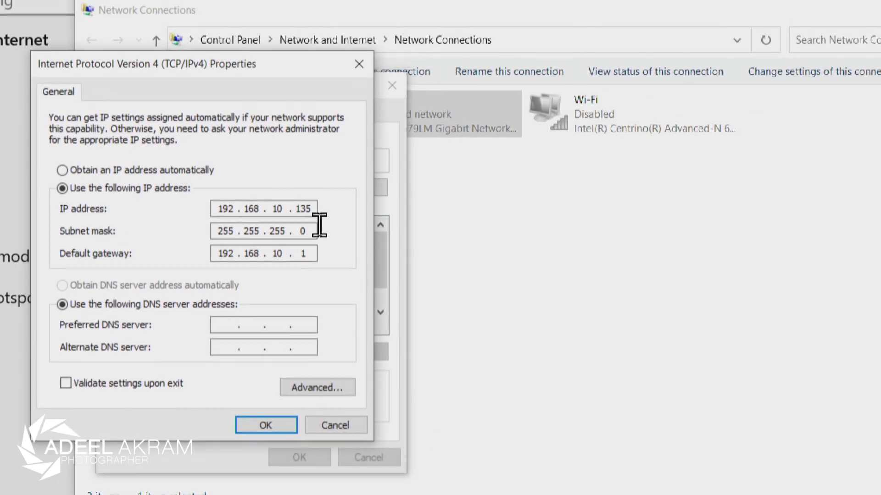
pyautogui.moveTo(295, 209); pyautogui.dragTo(316, 209)
pyautogui.press('Tab')
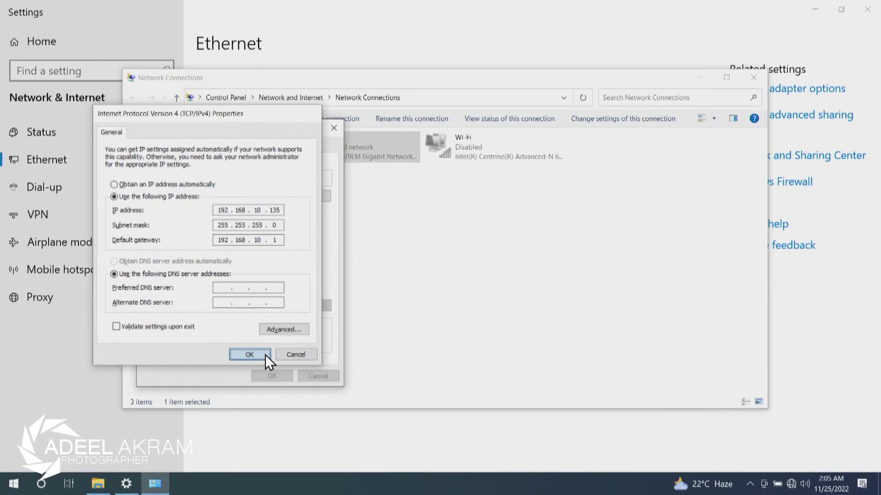
pyautogui.click(265, 354)
pyautogui.click(288, 374)
pyautogui.click(752, 78)
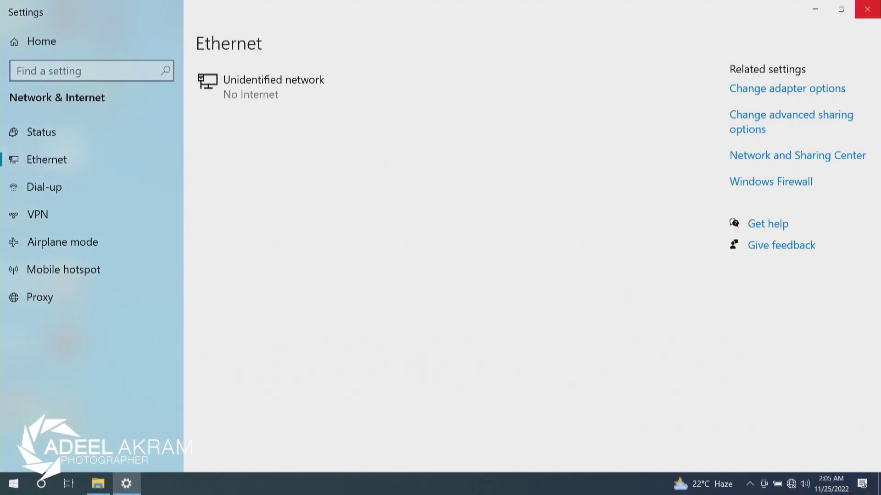
pyautogui.click(865, 9)
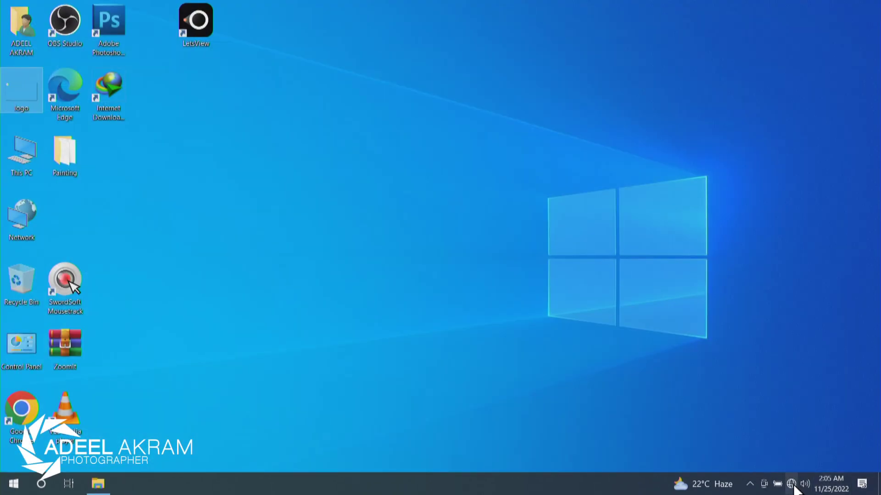
# - Launch ATEM Software Control
pyautogui.moveTo(792, 487)
pyautogui.click(14, 483)
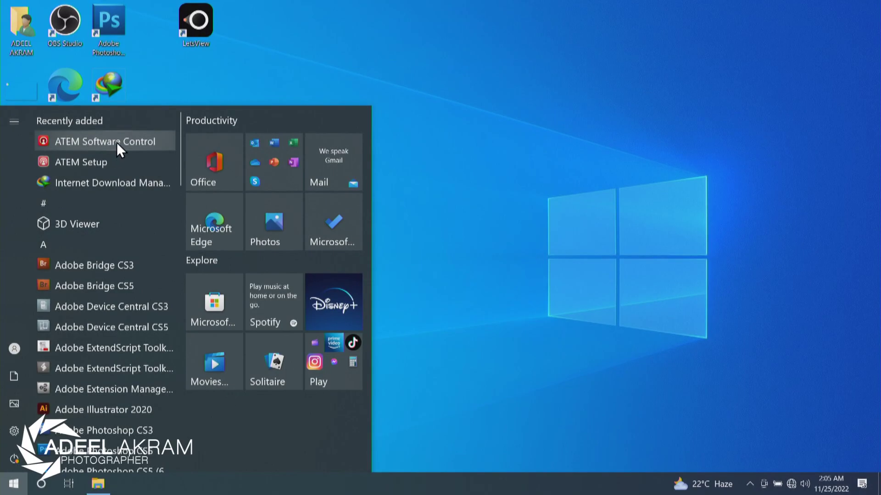
pyautogui.click(317, 237)
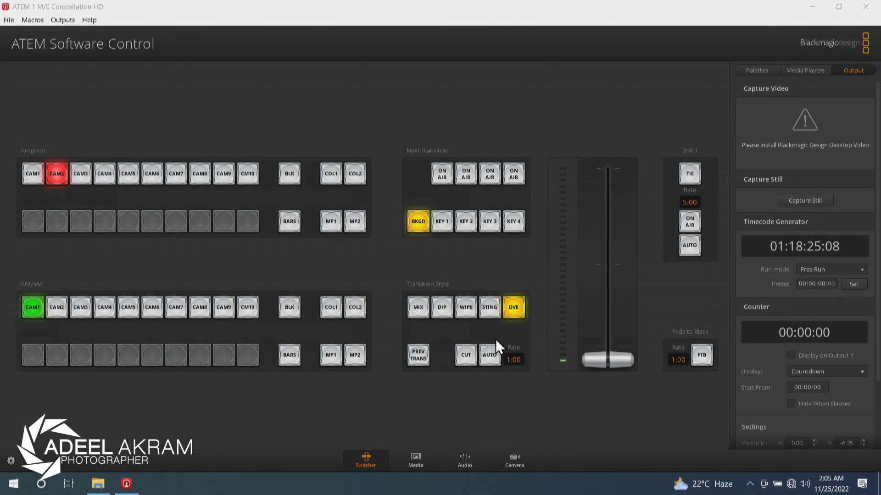
# - Use the transition fader to run a DVE transition between cameras 1 and 2, leaving the fader partway through its travel
pyautogui.moveTo(615, 360); pyautogui.dragTo(642, 406)
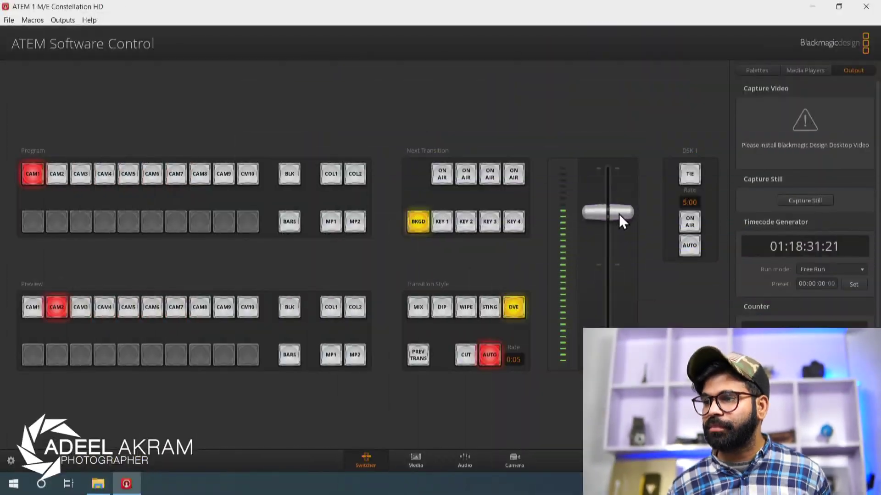
pyautogui.moveTo(619, 214)
pyautogui.mouseDown()
pyautogui.moveTo(620, 226)
pyautogui.moveTo(622, 203)
pyautogui.mouseUp()
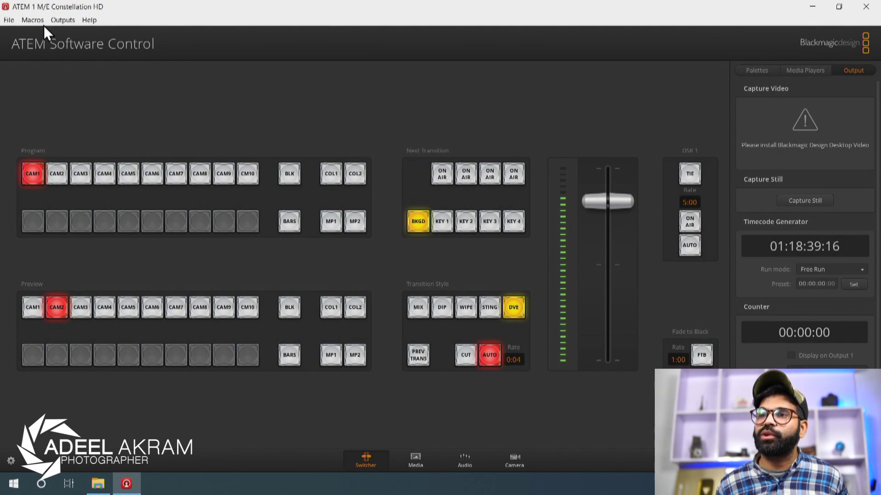
# - Examine the input button mapping in the software preferences and close them without changes
pyautogui.click(13, 20)
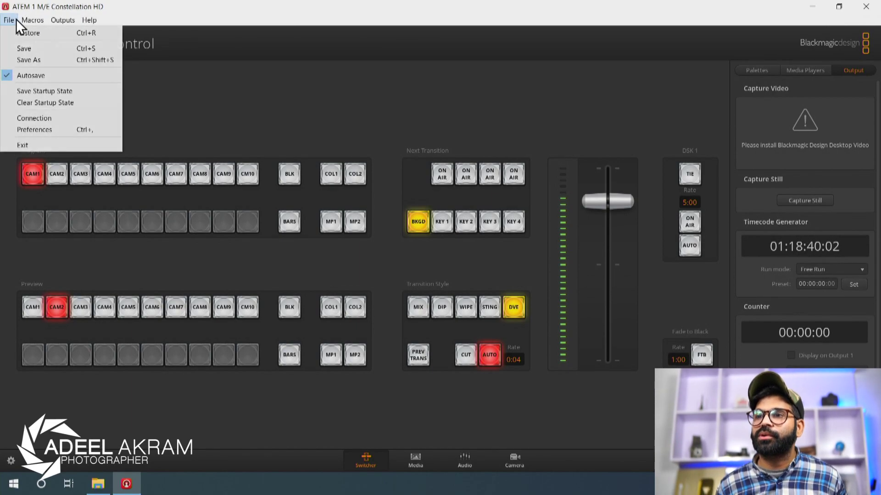
pyautogui.click(41, 130)
pyautogui.click(366, 126)
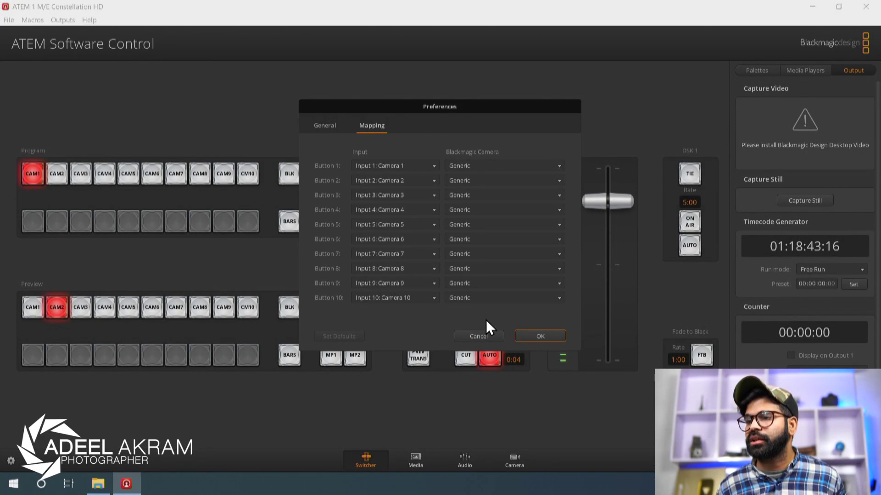
pyautogui.click(479, 336)
# - Connect to the ATEM 1 M/E Constellation HD by switcher name
pyautogui.click(11, 20)
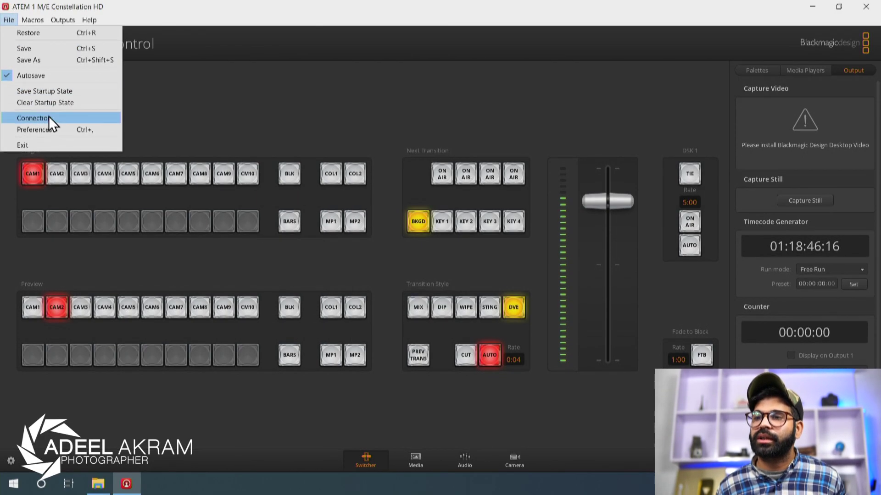
pyautogui.click(32, 118)
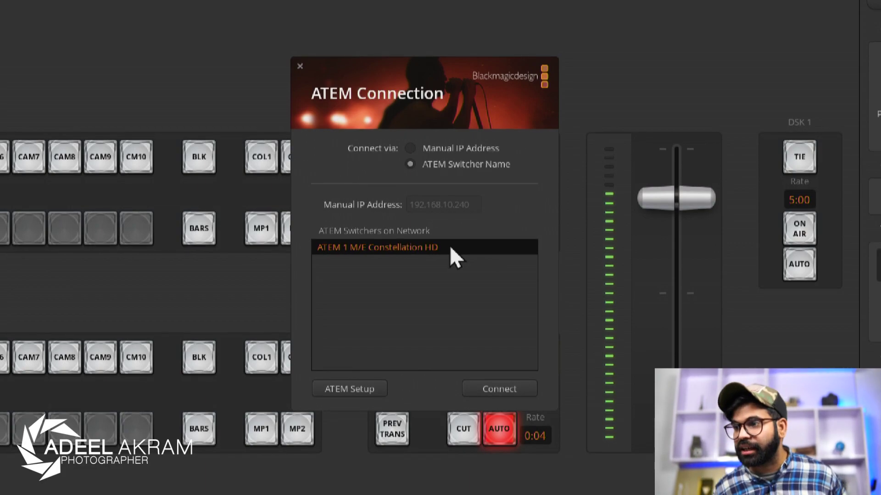
pyautogui.click(499, 388)
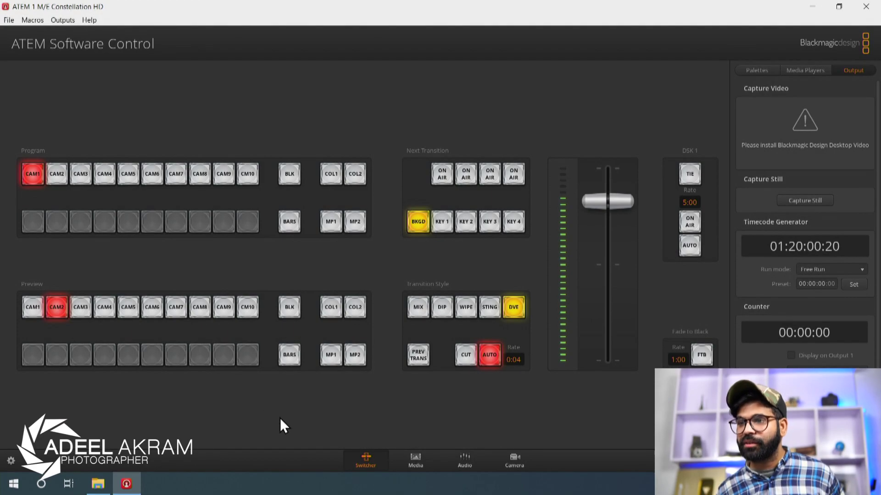
# - Examine the Manual IP Address option in the ATEM connection settings and close them without connecting
pyautogui.click(15, 23)
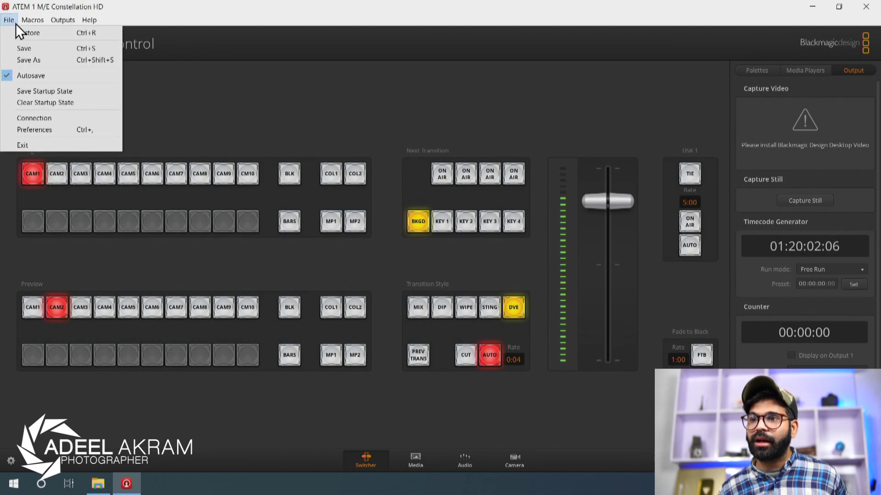
pyautogui.click(33, 119)
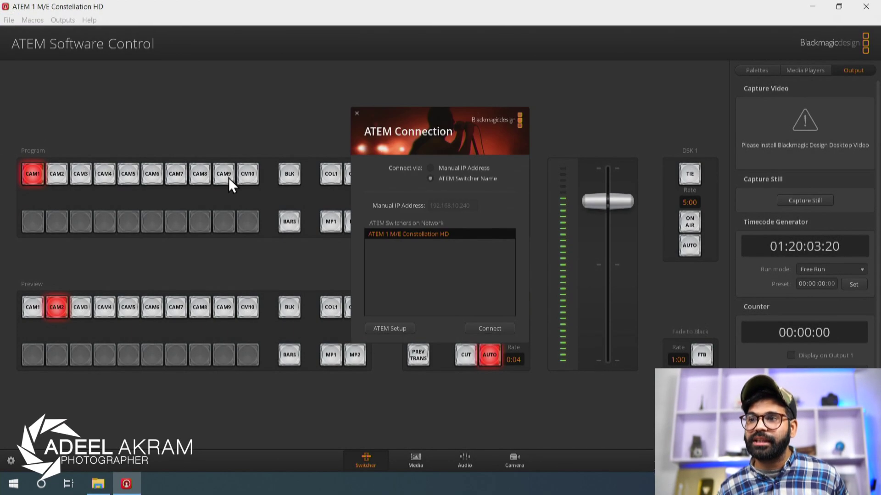
pyautogui.click(454, 169)
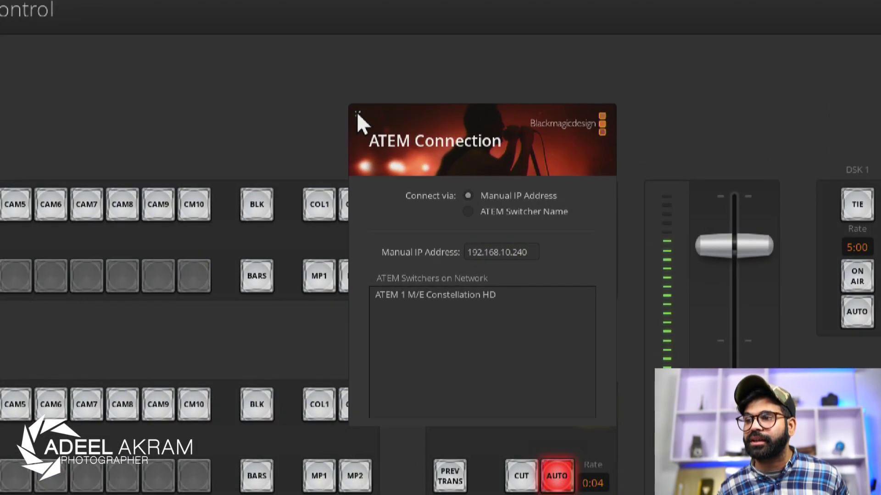
pyautogui.click(357, 113)
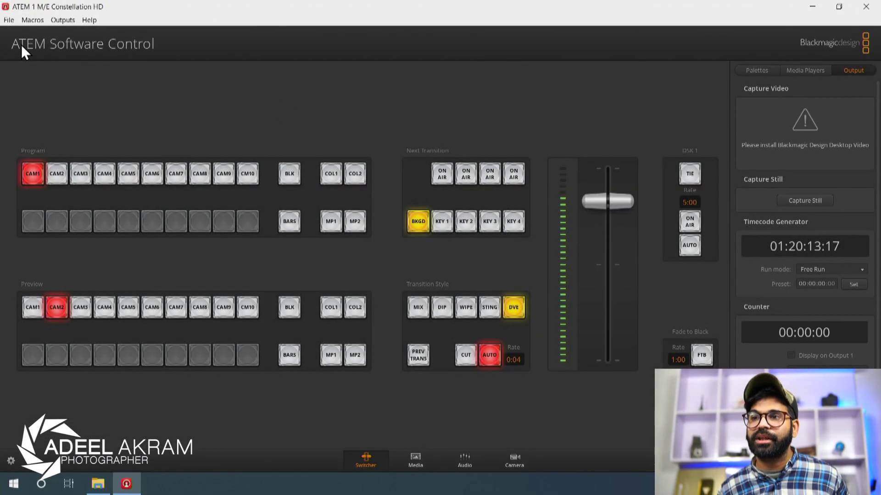
# - Look through the output routing options and the software version information
pyautogui.click(9, 20)
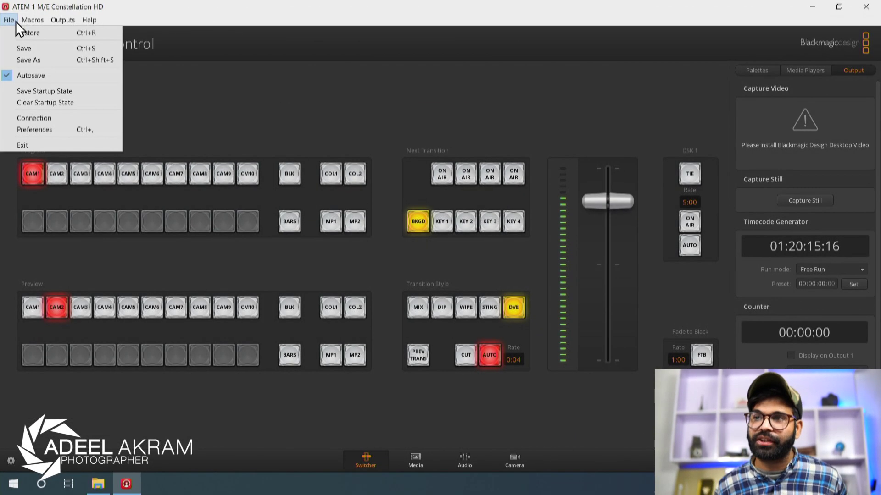
pyautogui.moveTo(56, 20)
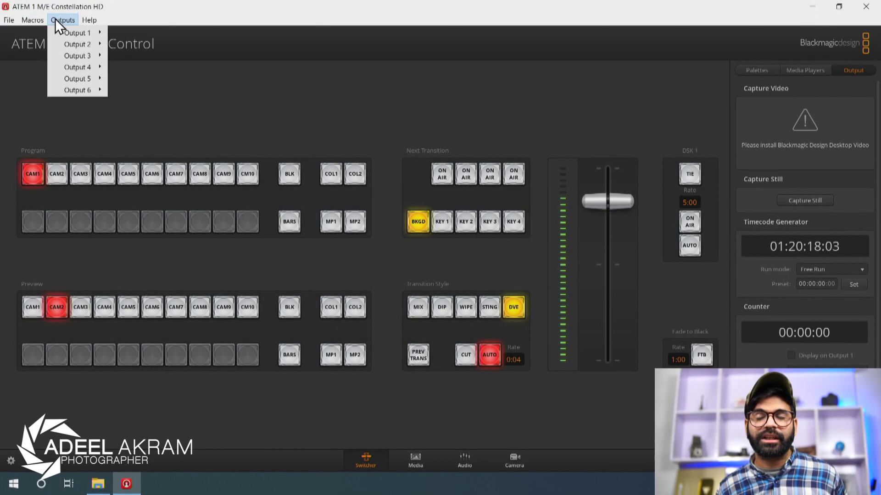
pyautogui.click(100, 32)
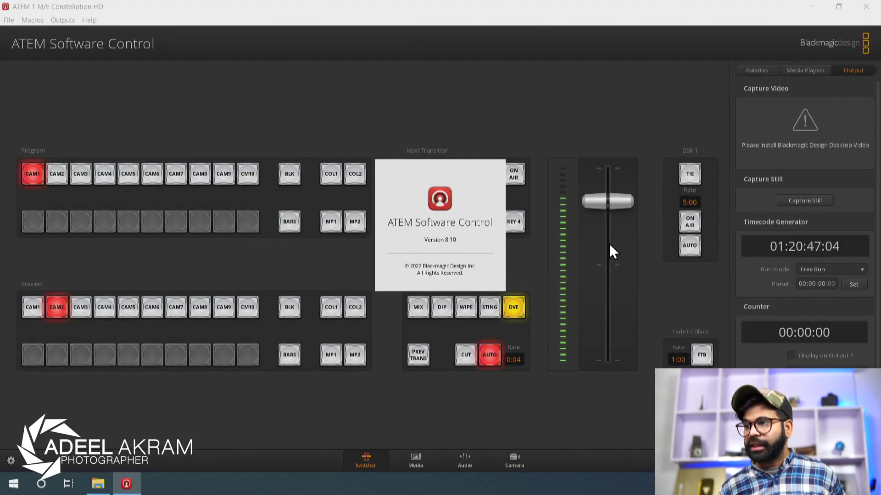
pyautogui.click(495, 252)
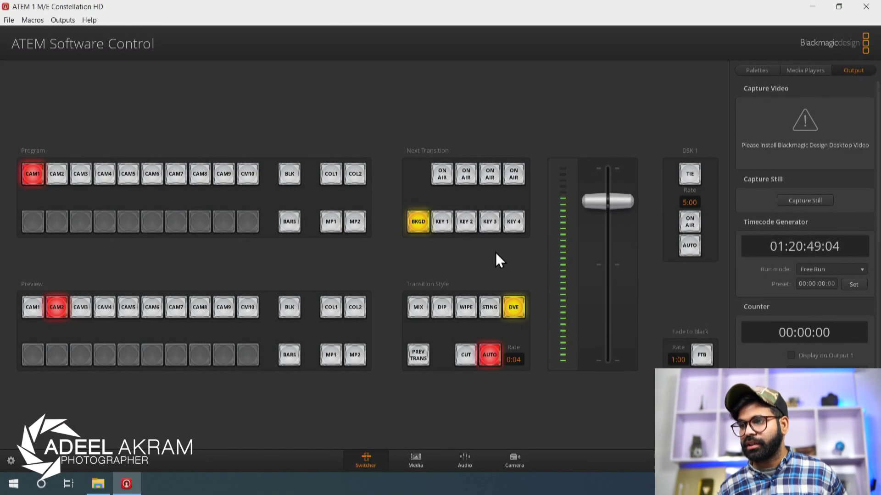